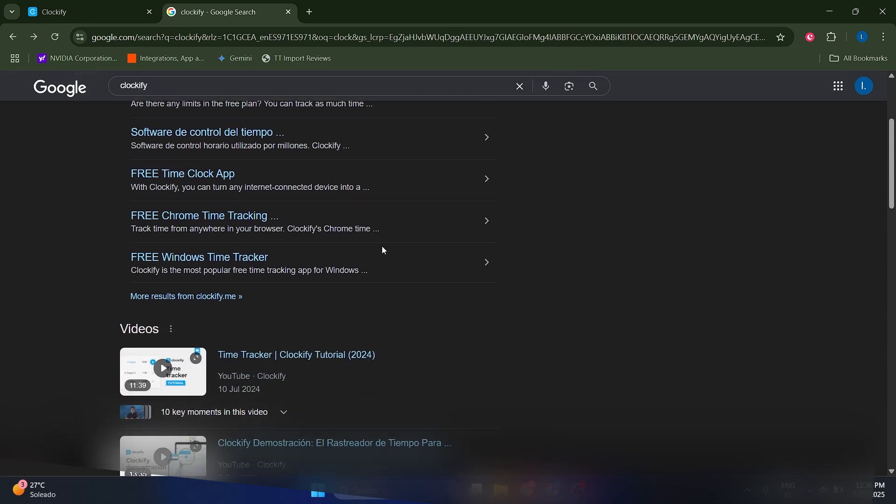
# Open the Clockify homepage from the search results and look over its introduction and time tracker preview
pyautogui.scroll(2, 380, 266)
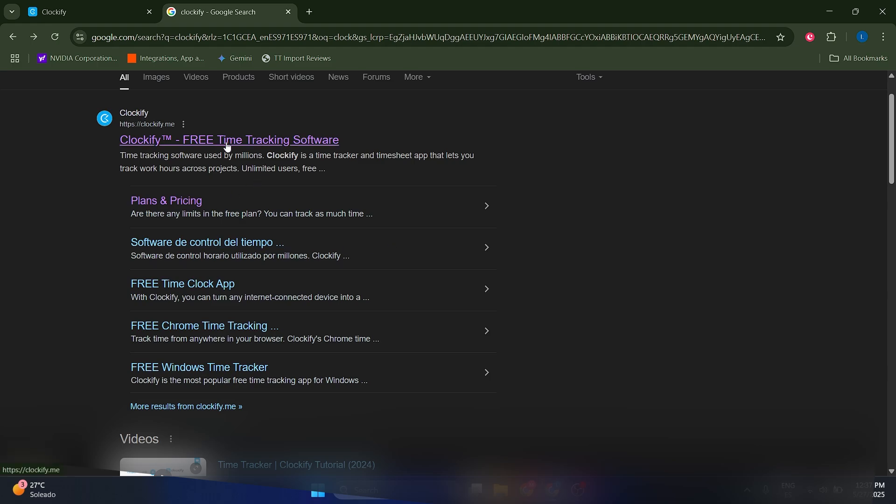
pyautogui.click(210, 142)
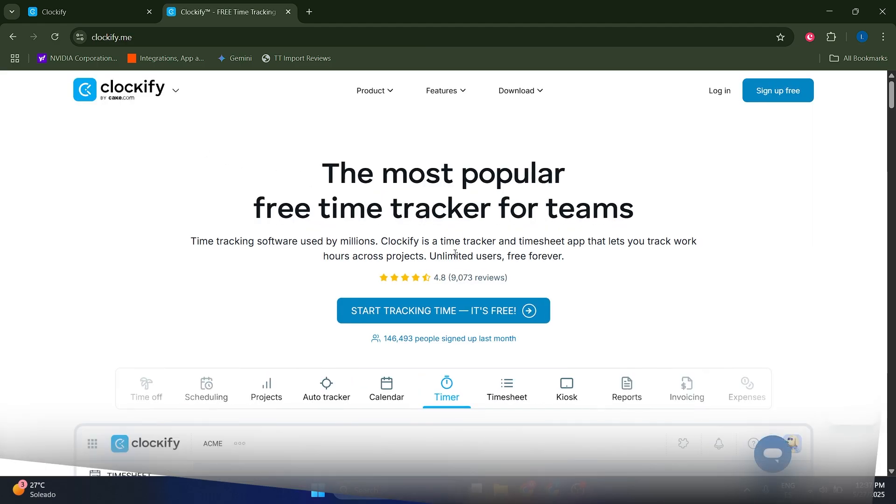
pyautogui.scroll(-4, 518, 190)
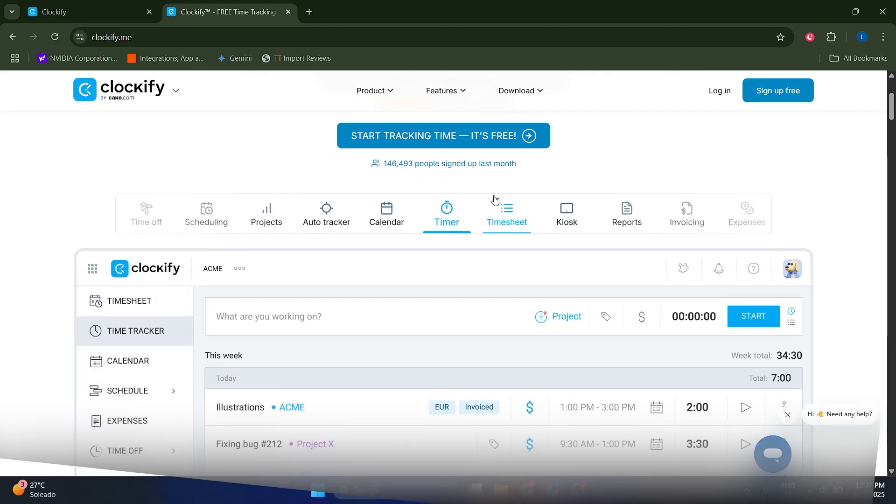
# Open Clockify's Plans & Pricing page from the search results and compare the features of the paid plans
pyautogui.click(13, 37)
pyautogui.click(159, 201)
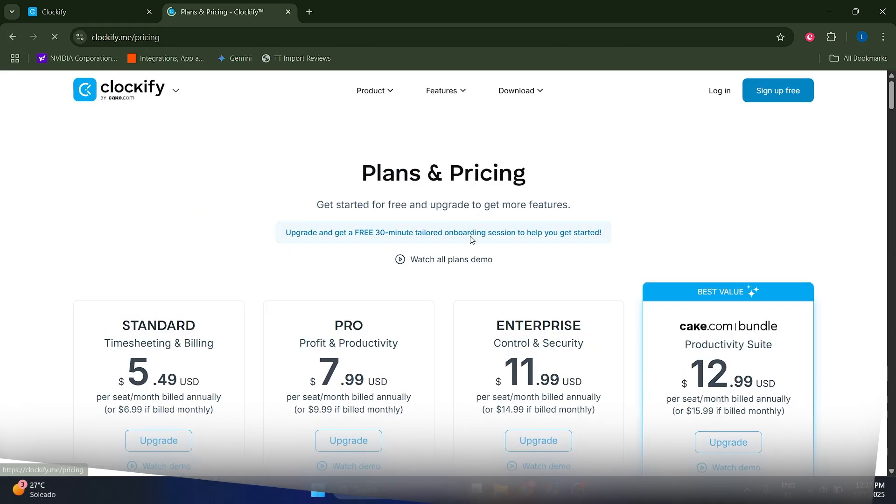
pyautogui.scroll(-4, 470, 236)
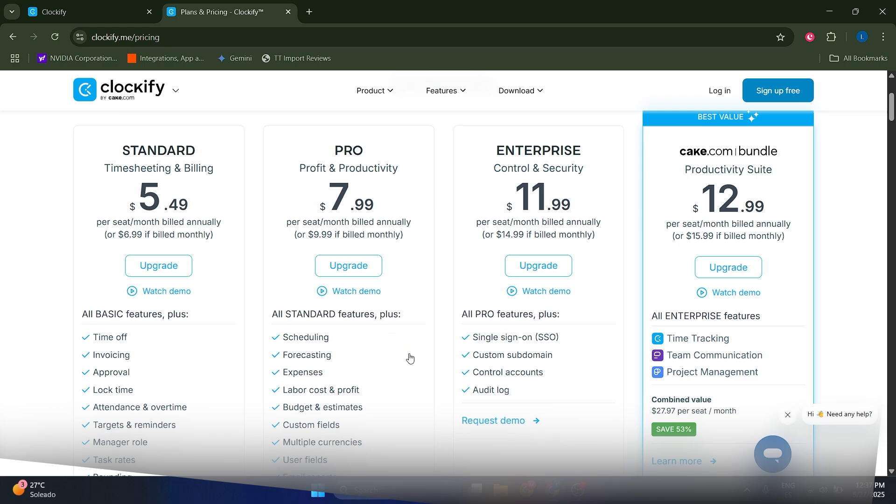
pyautogui.scroll(-1, 410, 365)
pyautogui.scroll(1, 408, 366)
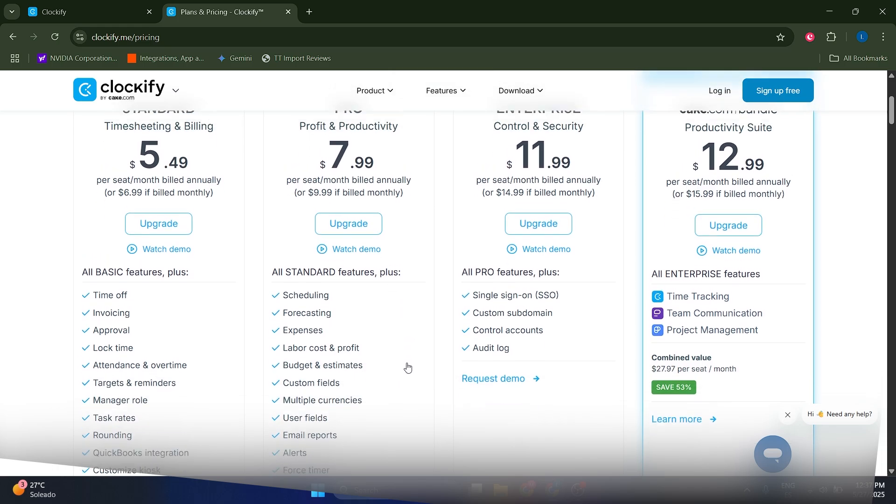
pyautogui.click(133, 4)
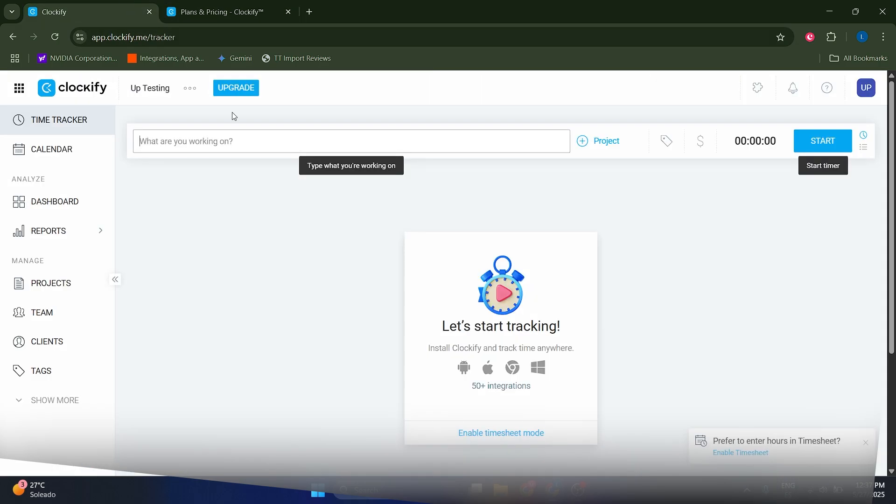
pyautogui.click(210, 9)
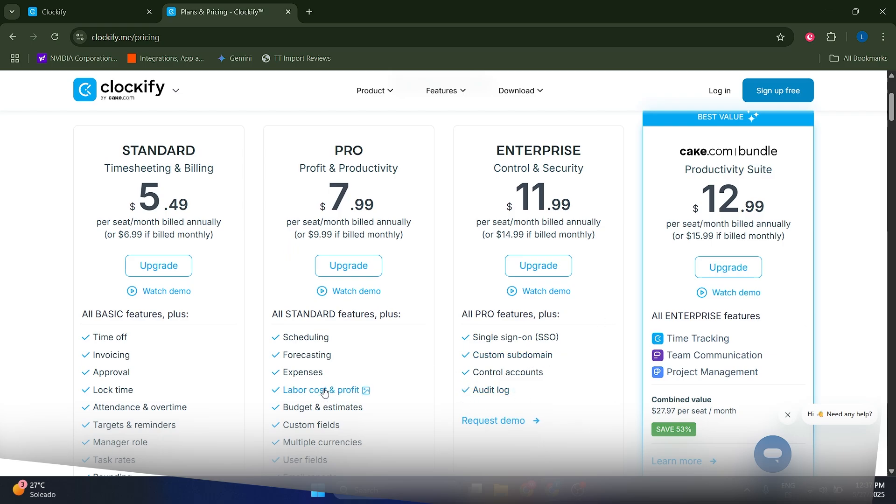
pyautogui.scroll(1, 348, 373)
pyautogui.scroll(-3, 341, 383)
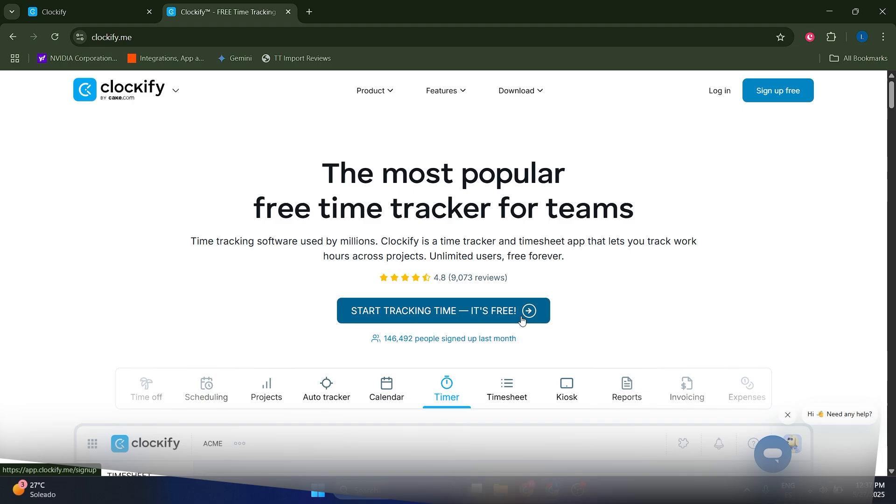
# Switch to the Clockify time tracker page and enter Designing Homepage as the description of the current work
pyautogui.click(63, 5)
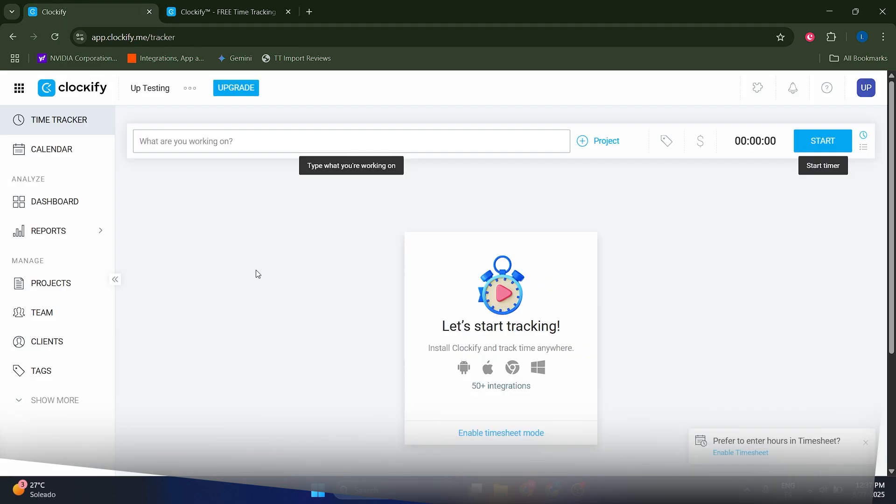
pyautogui.press('alt')
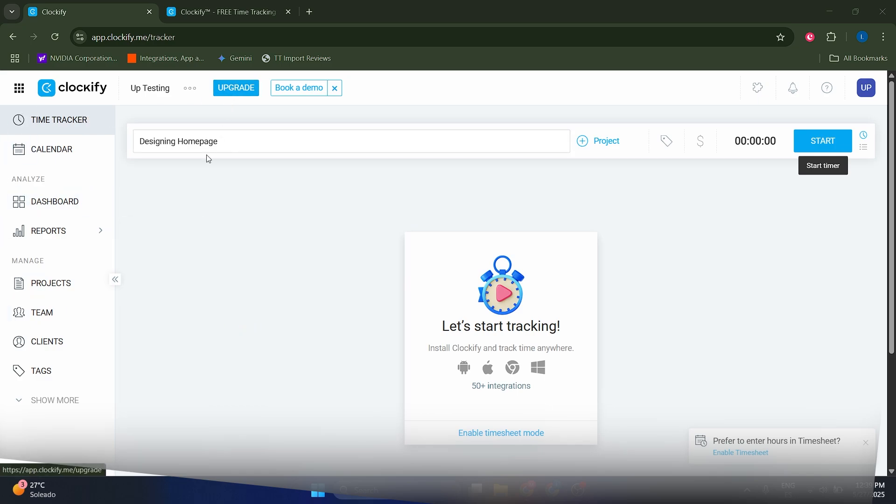
pyautogui.tripleClick(239, 139)
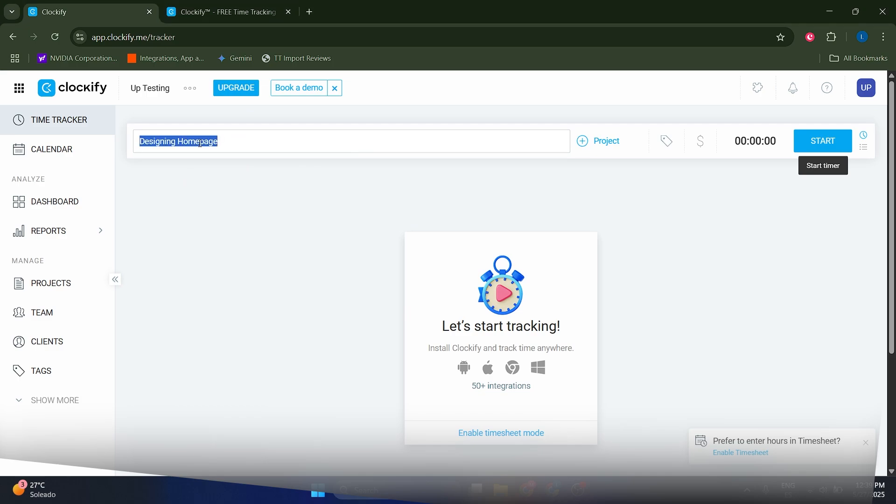
pyautogui.click(358, 198)
# View the entry's project choices, and create a tag named coding without leaving it selected for the entry
pyautogui.click(602, 142)
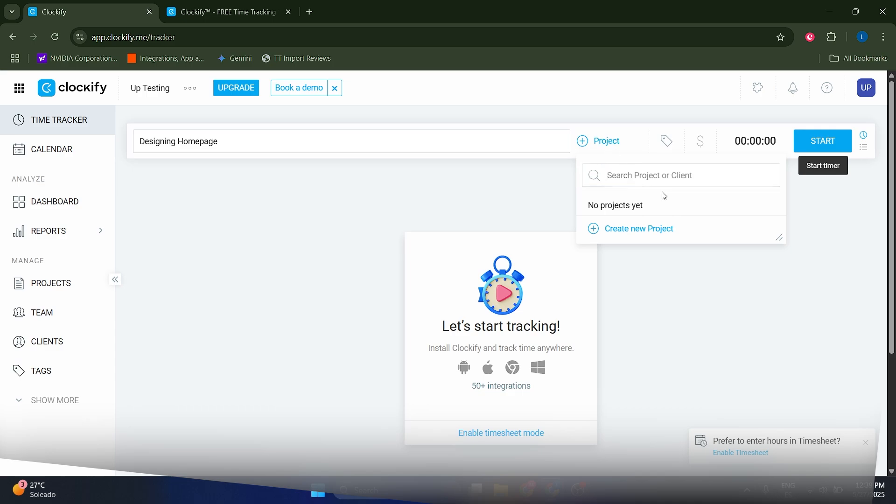
pyautogui.click(535, 203)
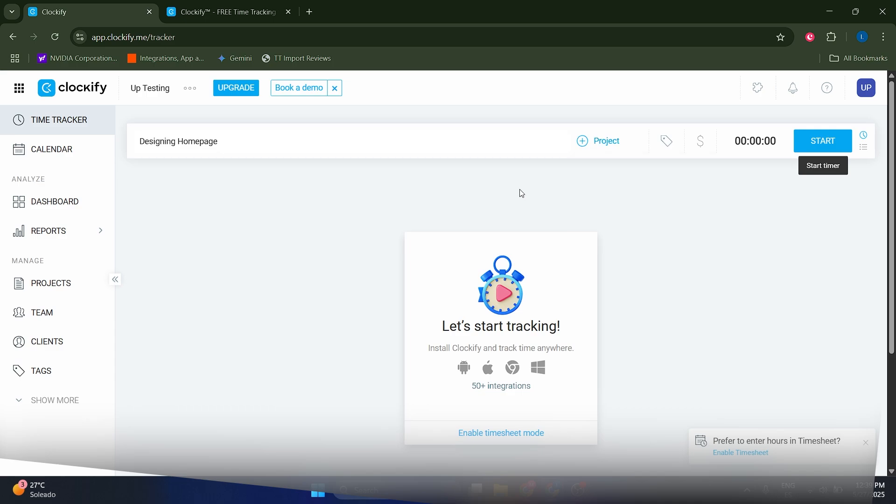
pyautogui.click(668, 149)
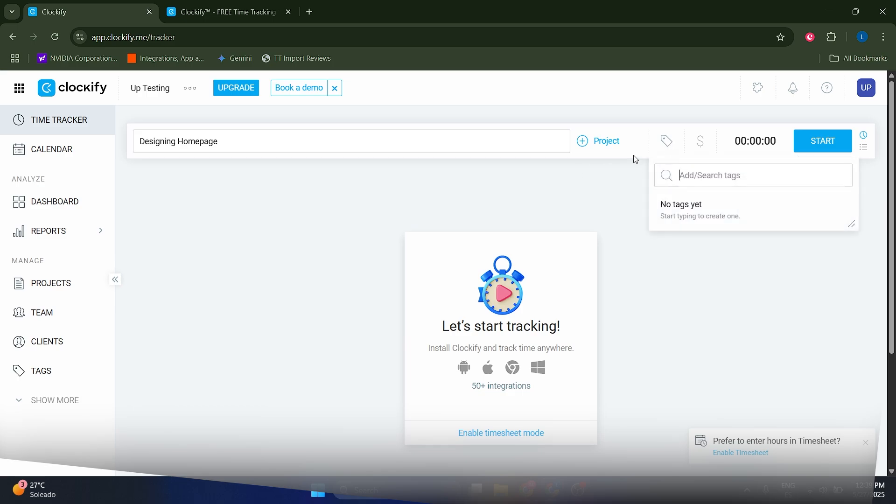
pyautogui.write('coding')
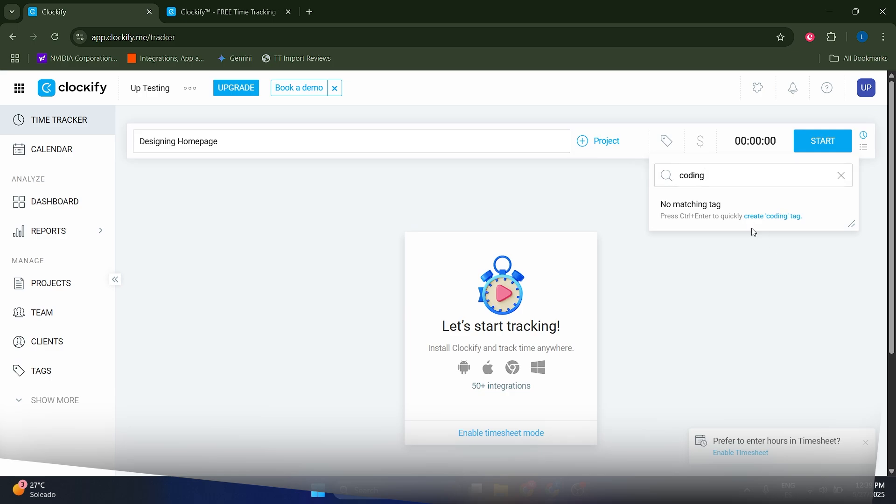
pyautogui.hotkey('ctrl', 'Return')
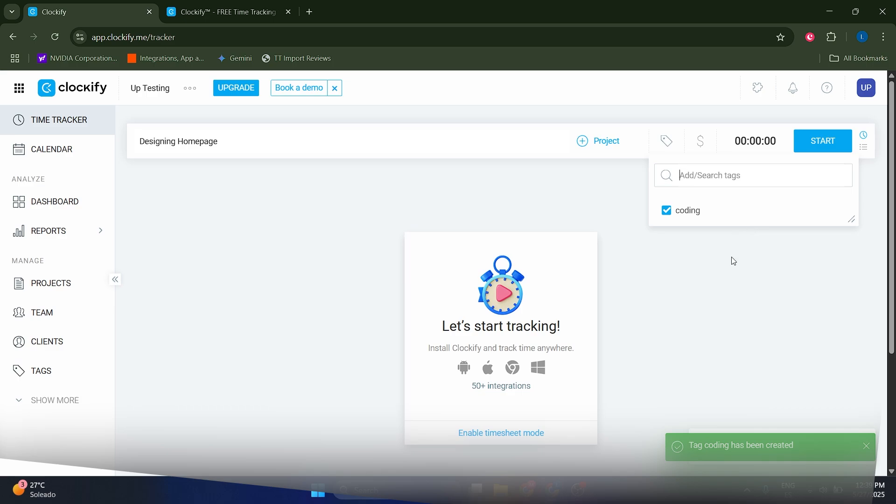
pyautogui.click(691, 217)
pyautogui.click(698, 241)
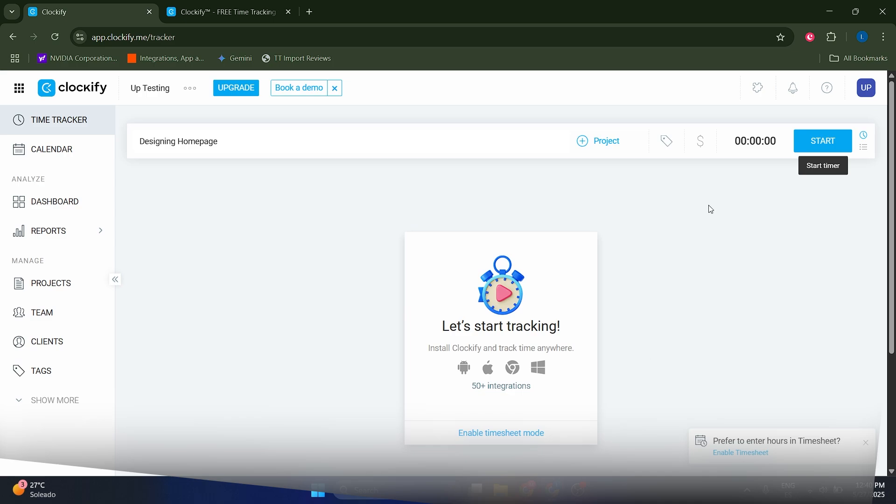
# Start and stop the timer for Designing Homepage, and view the actions available for the recorded entry
pyautogui.click(435, 143)
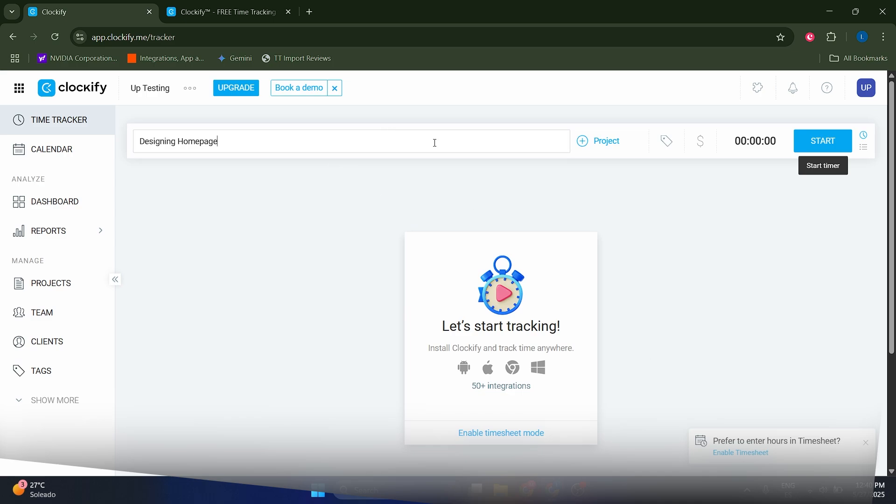
pyautogui.click(810, 144)
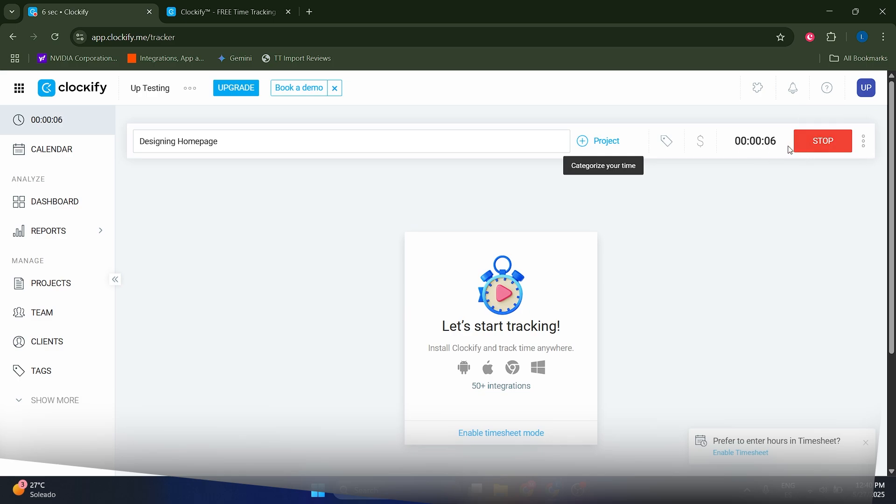
pyautogui.click(822, 145)
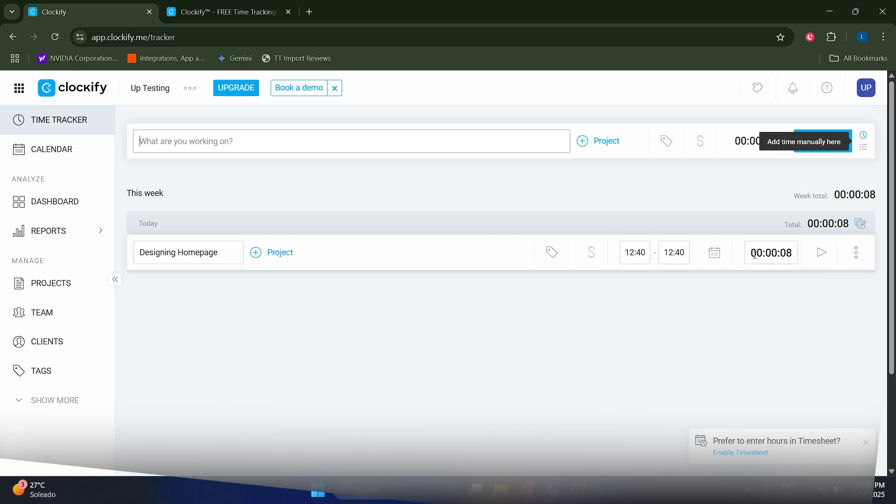
pyautogui.click(856, 256)
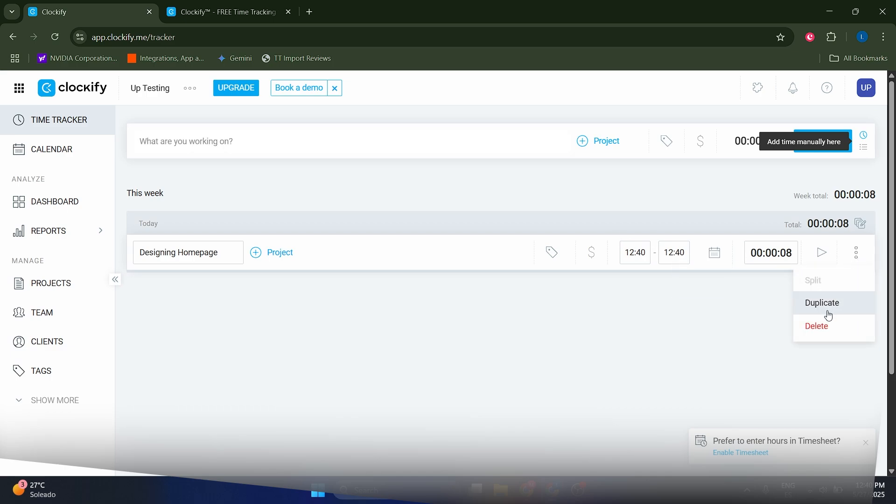
pyautogui.click(724, 310)
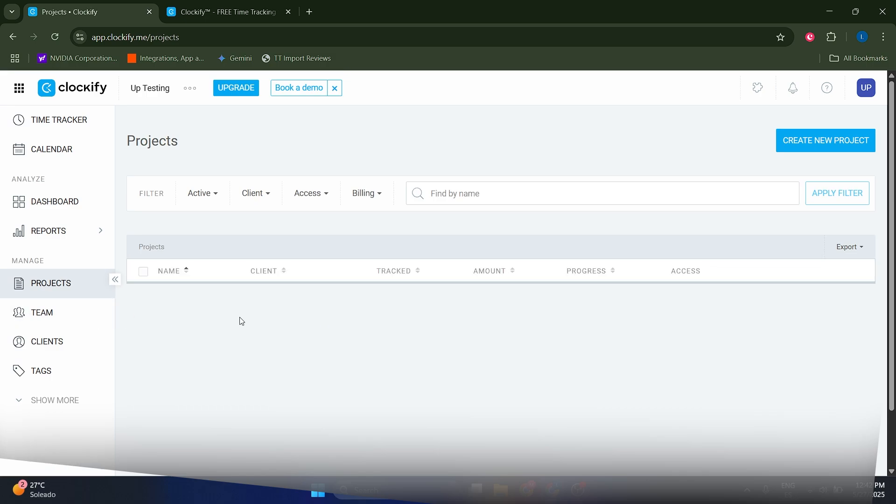
# Start a new project from the Projects page and name it Website Redesign
pyautogui.click(807, 140)
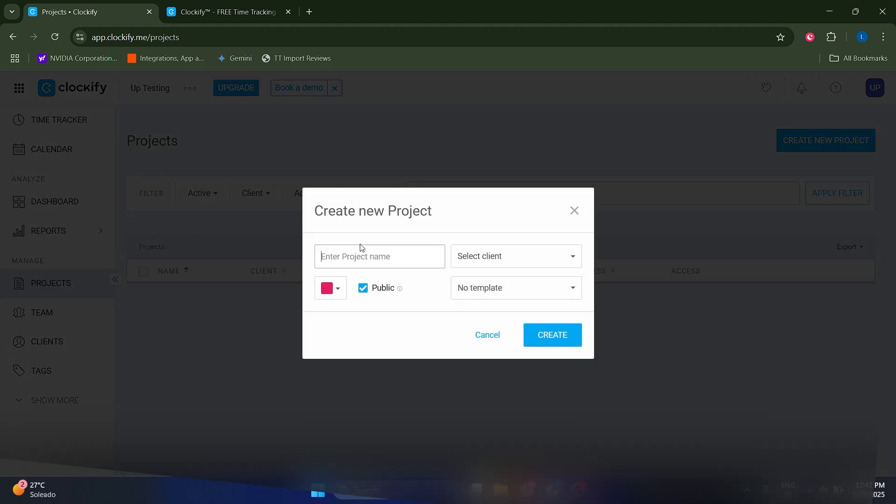
pyautogui.write('Website Redesign')
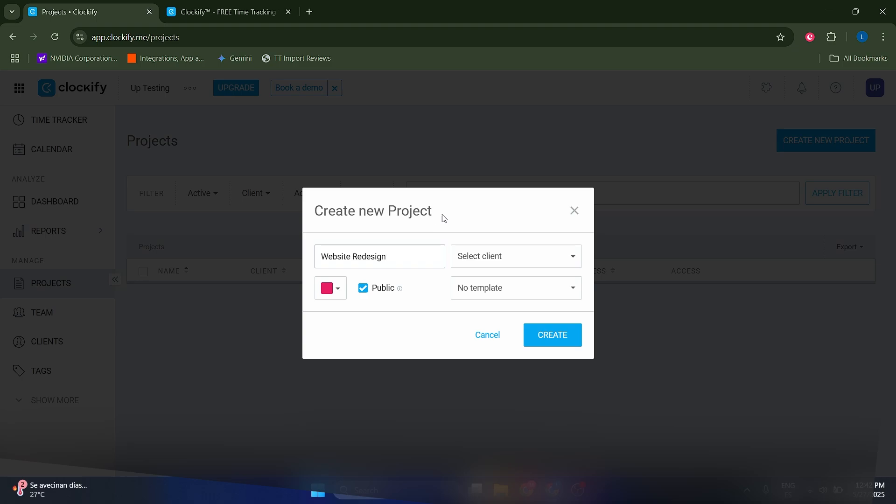
# Create a new client for the Website Redesign project by entering the client's full name
pyautogui.click(489, 259)
pyautogui.click(490, 259)
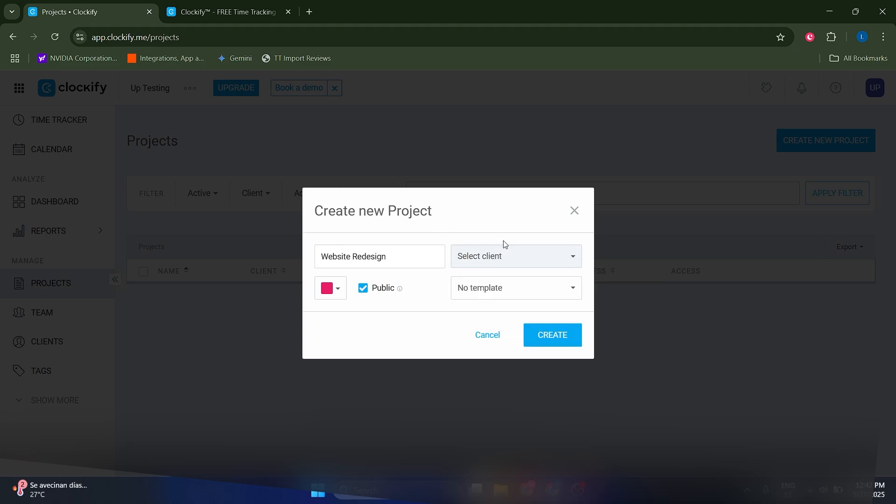
pyautogui.click(494, 264)
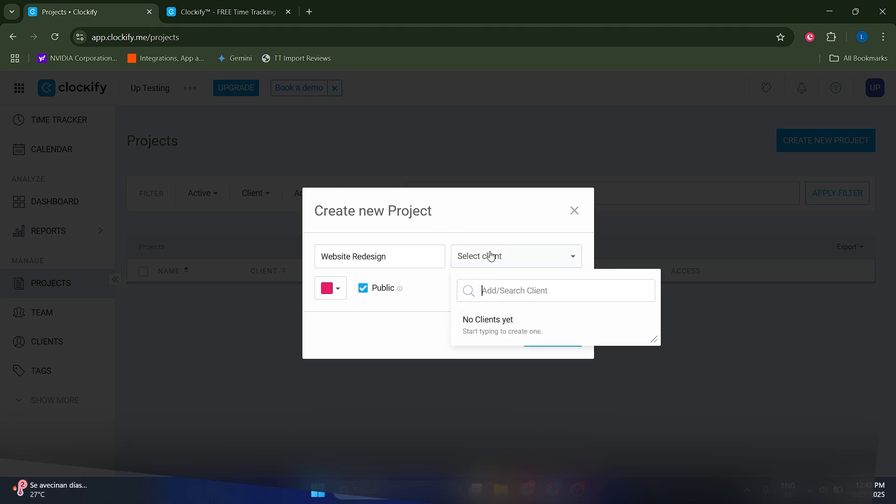
pyautogui.click(489, 255)
pyautogui.click(484, 262)
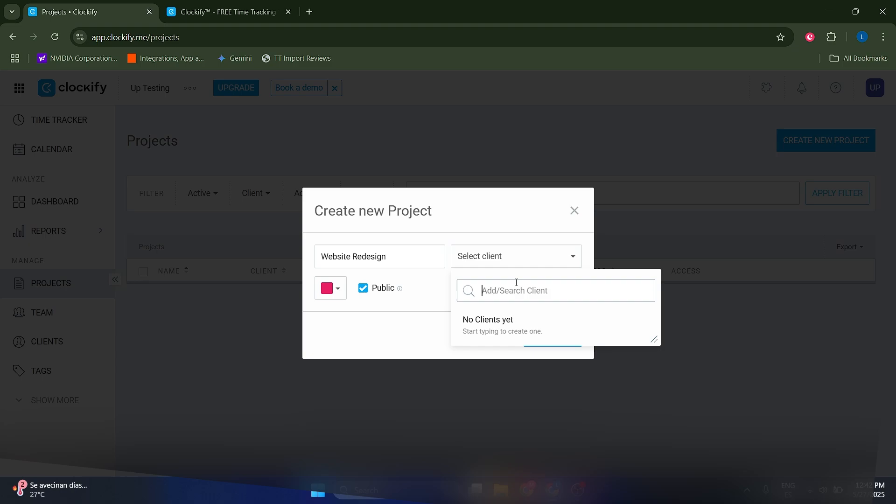
pyautogui.write('john doe')
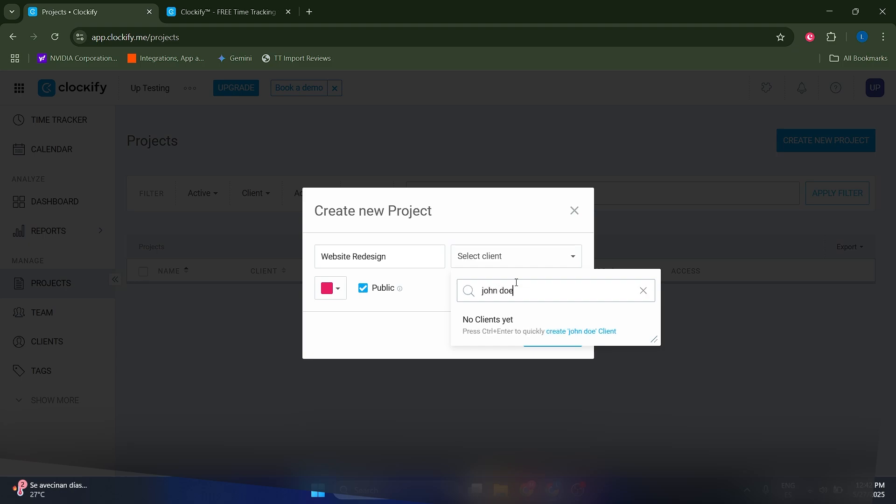
pyautogui.hotkey('ctrl', 'Return')
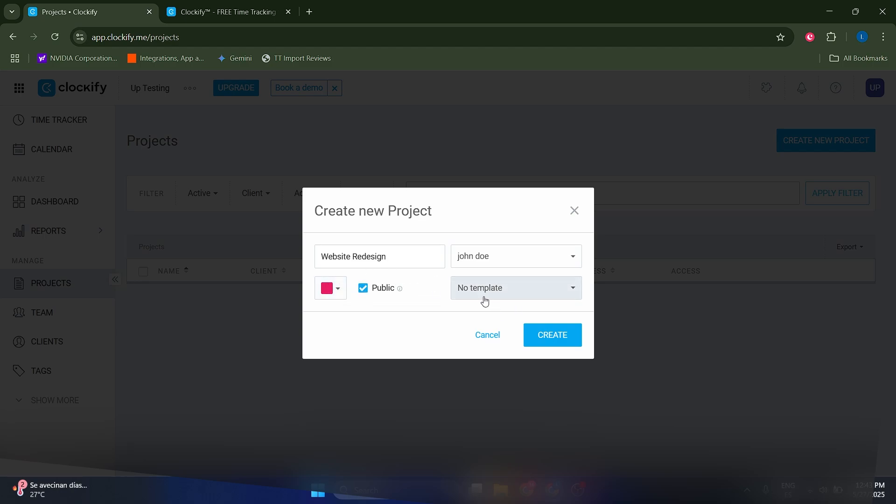
# Review the project's colour and visibility options, and create it as a public project without a template
pyautogui.click(335, 289)
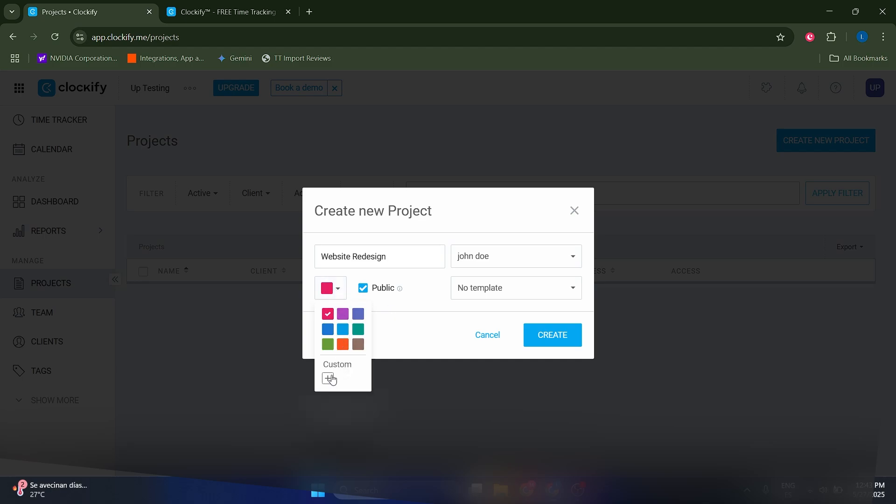
pyautogui.click(373, 303)
pyautogui.moveTo(401, 291)
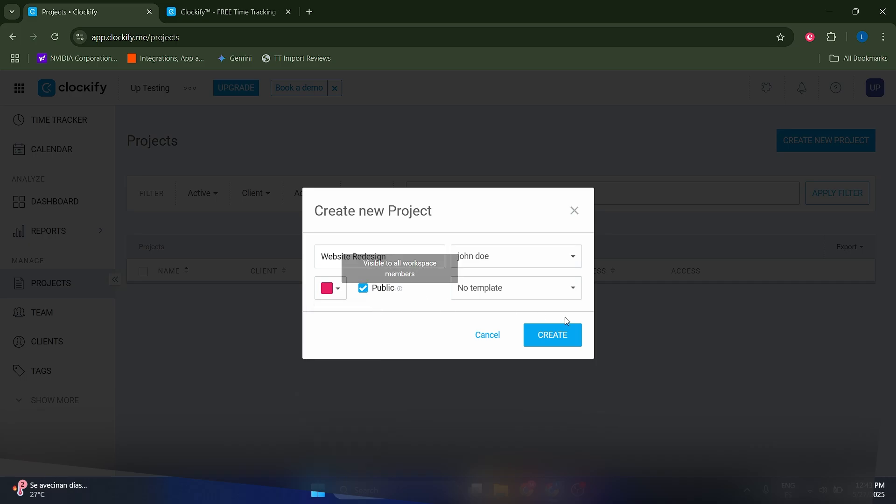
pyautogui.click(560, 332)
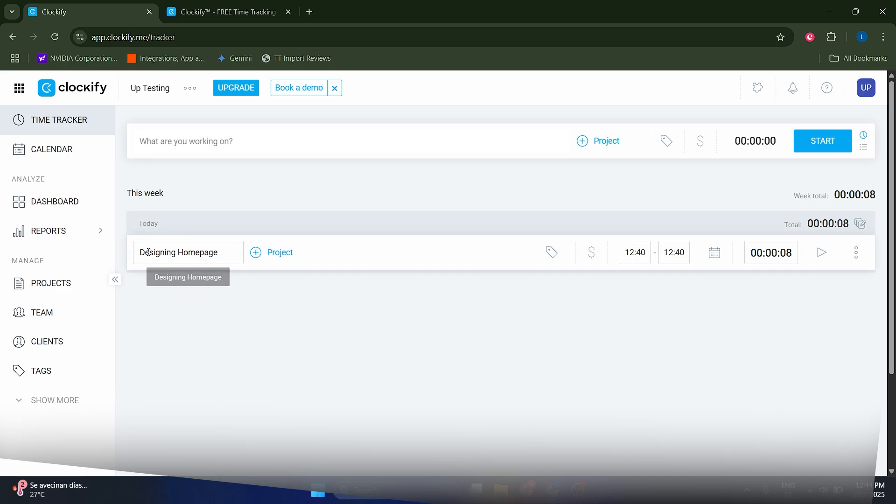
# Assign the Website Redesign project to the recorded Designing Homepage time entry
pyautogui.click(279, 261)
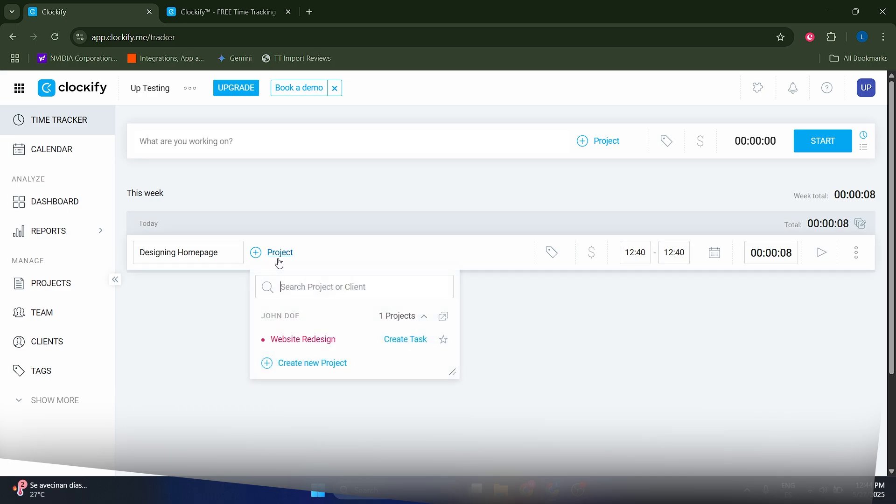
pyautogui.click(306, 343)
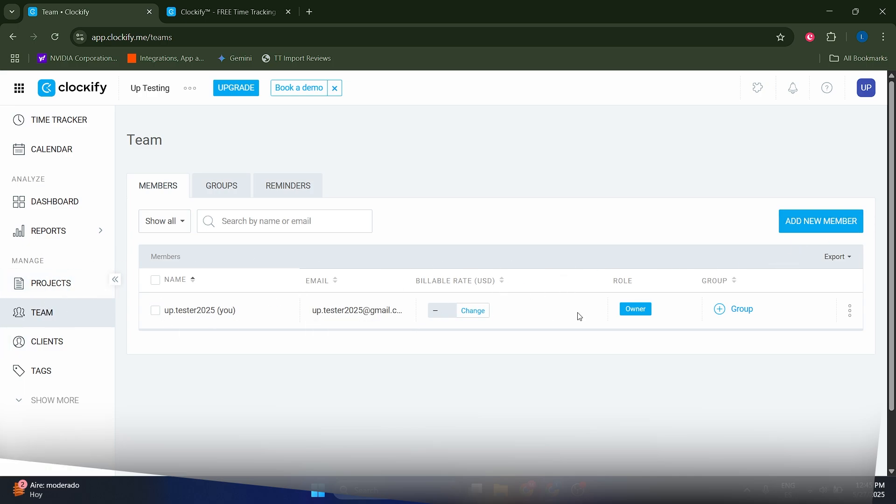
# Review the group assignment options and the form for inviting new members on the Team page
pyautogui.click(744, 311)
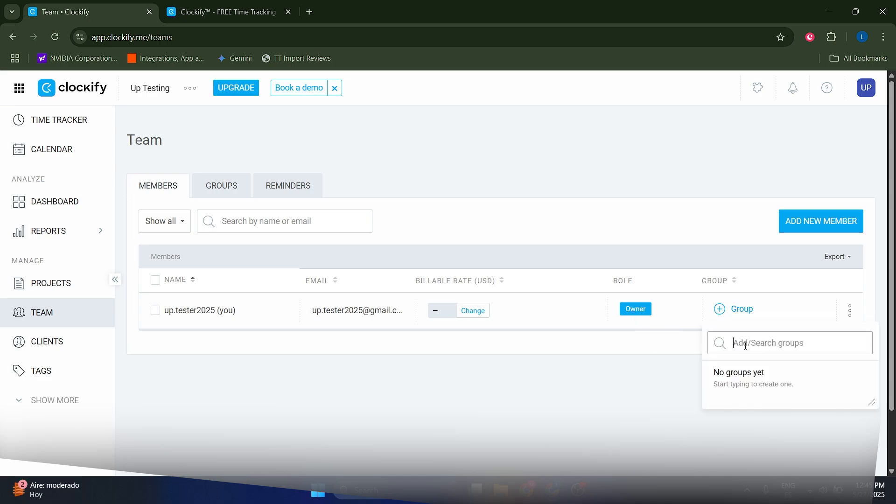
pyautogui.click(673, 379)
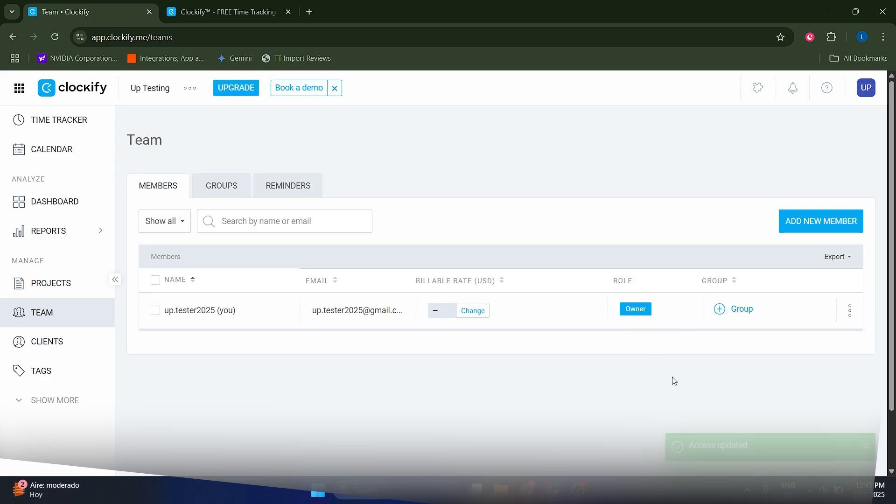
pyautogui.click(813, 221)
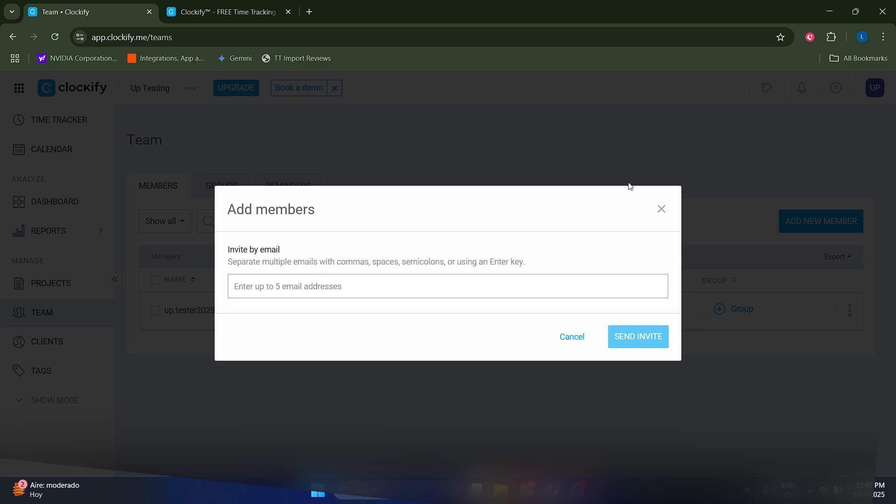
pyautogui.click(662, 208)
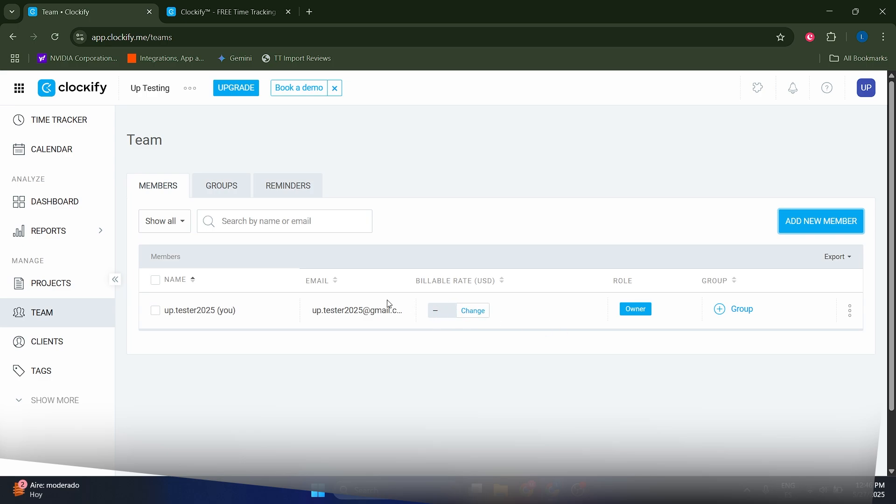
# Set the workspace owner's billable rate to 50 USD for time entries from now onwards
pyautogui.click(471, 311)
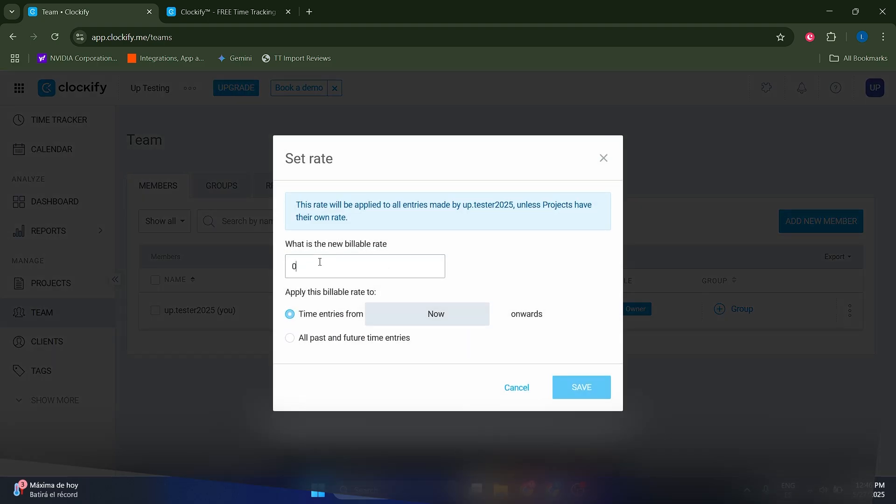
pyautogui.press('BackSpace')
pyautogui.write('50')
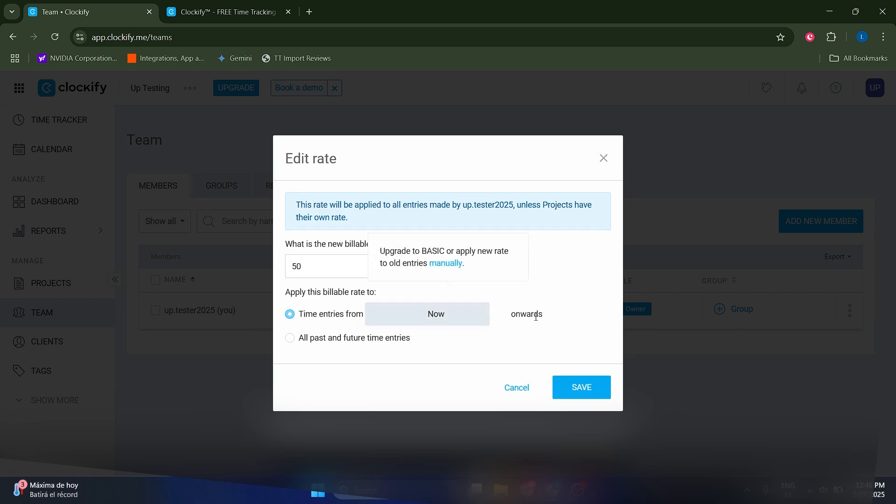
pyautogui.press('Return')
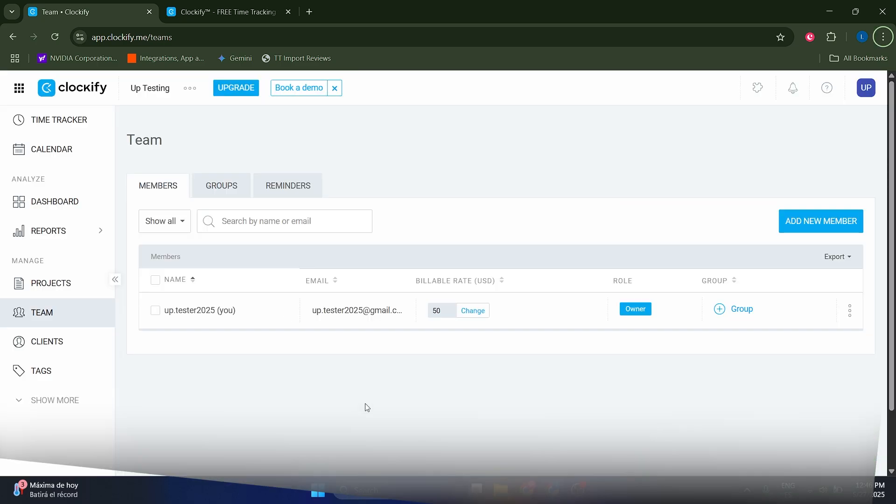
# Resume tracking the Designing Homepage entry for the Website Redesign project from the time tracker
pyautogui.click(60, 132)
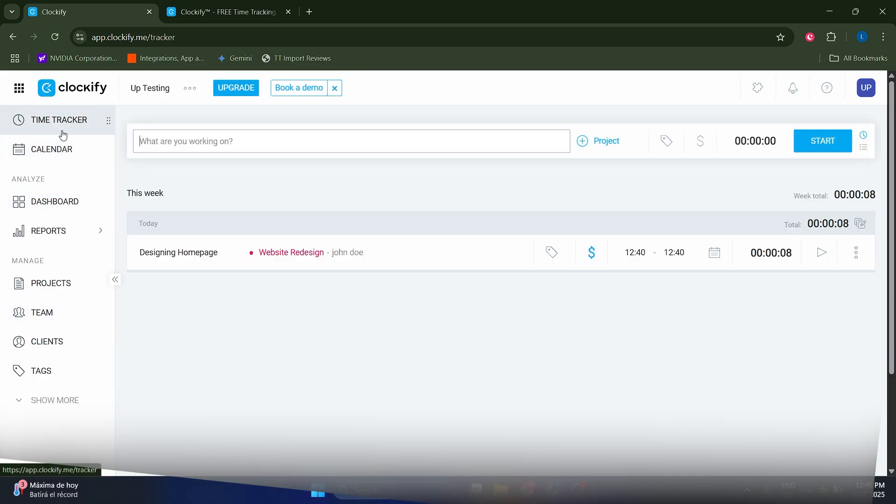
pyautogui.click(821, 255)
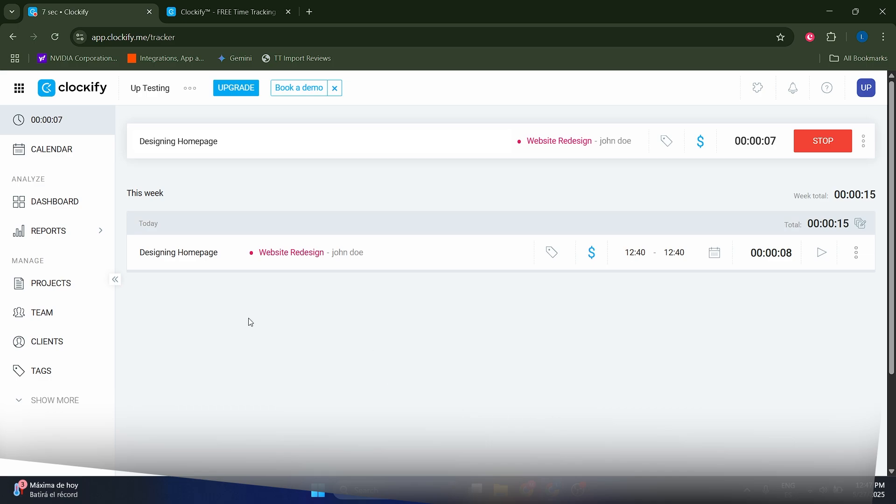
pyautogui.scroll(-1, 250, 321)
pyautogui.scroll(1, 250, 321)
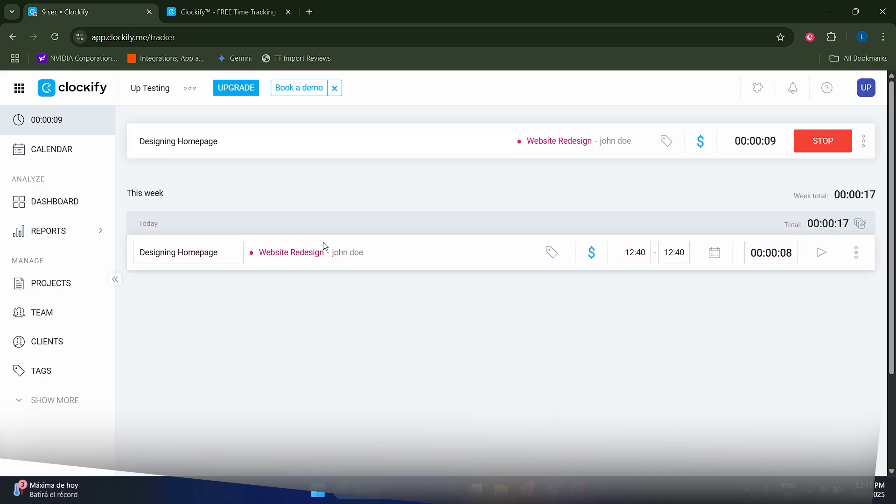
# Open this week's summary time report and review its export formats and export customization settings
pyautogui.click(74, 349)
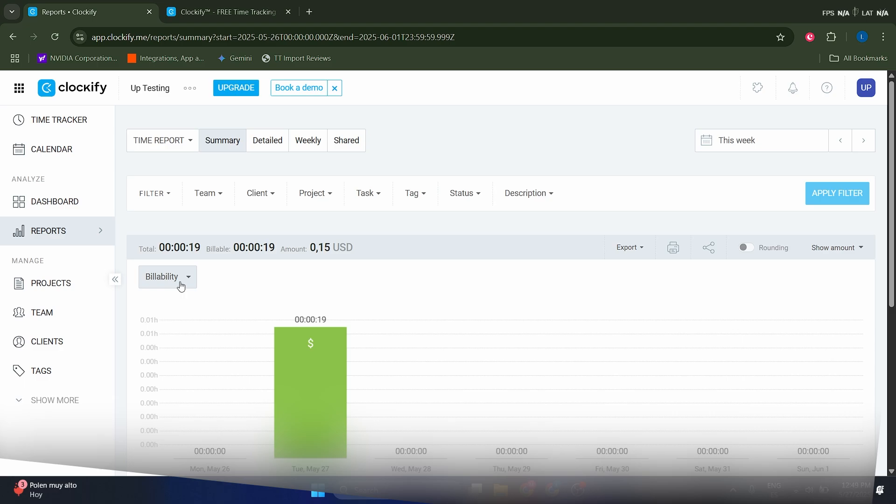
pyautogui.click(625, 248)
pyautogui.scroll(-1, 635, 273)
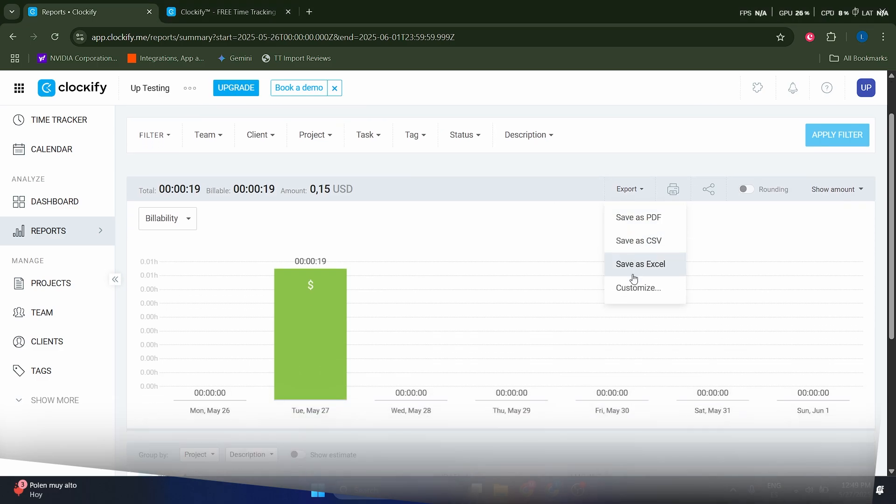
pyautogui.click(635, 293)
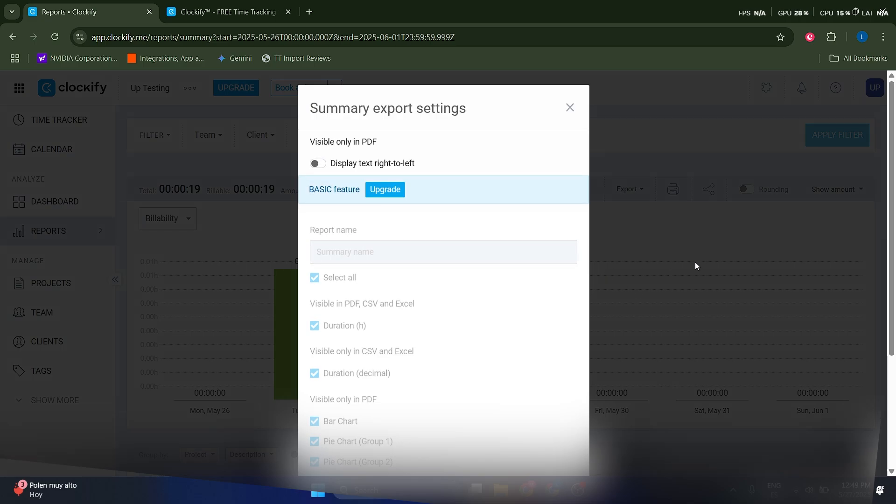
pyautogui.click(570, 108)
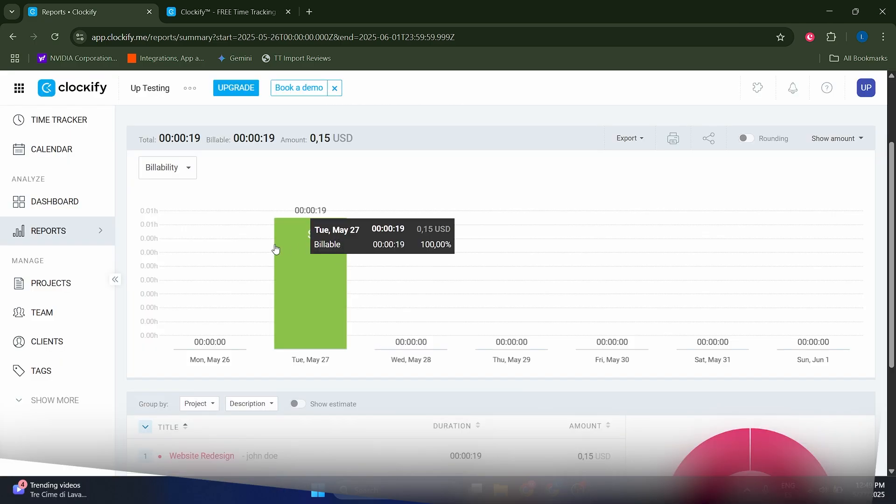
# Display the summary report's bar chart by Project instead of Billability
pyautogui.moveTo(304, 300)
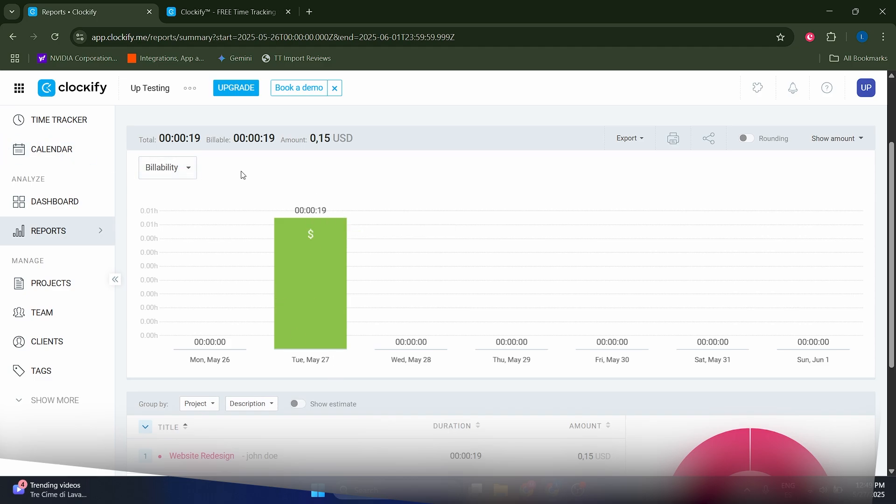
pyautogui.click(163, 173)
pyautogui.click(166, 228)
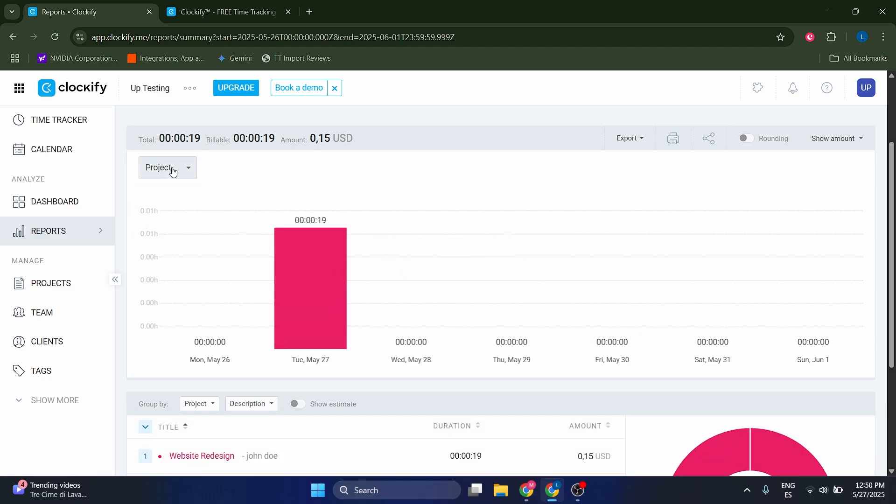
pyautogui.moveTo(339, 332)
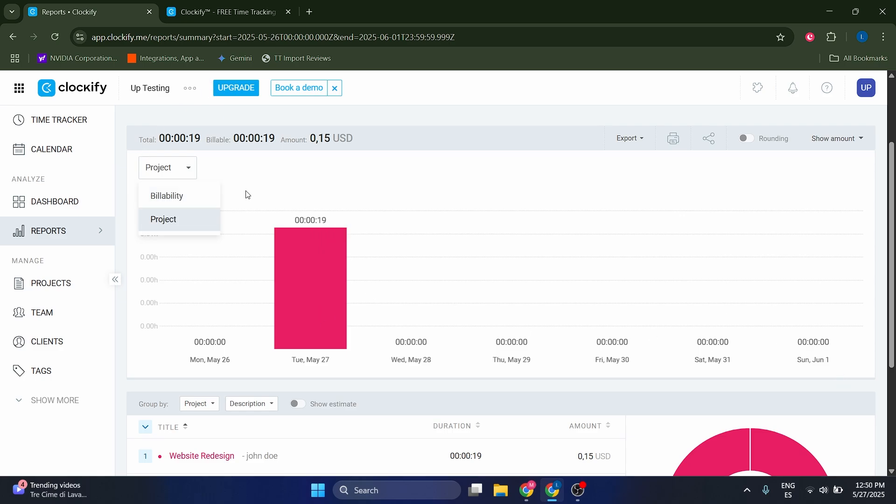
# Examine the project breakdown in the summary report and the individual time entries in the detailed report
pyautogui.scroll(-3, 340, 170)
pyautogui.scroll(-1, 502, 281)
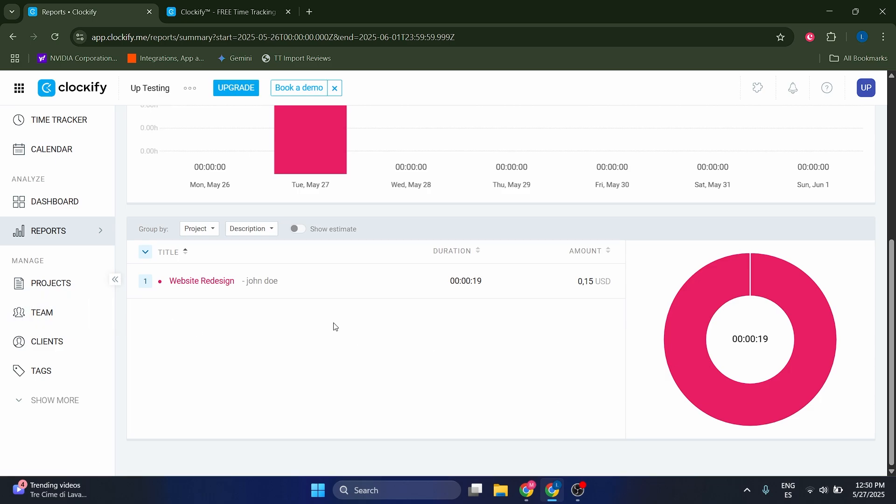
pyautogui.scroll(2, 593, 351)
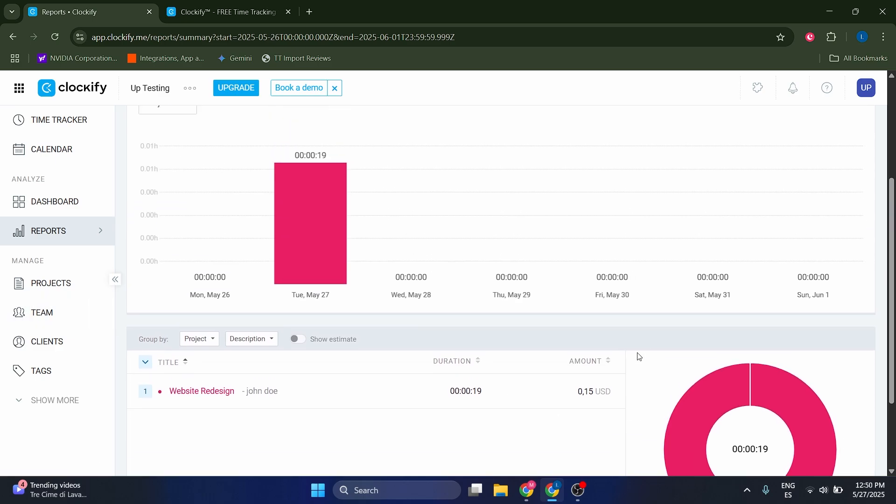
pyautogui.scroll(-2, 607, 345)
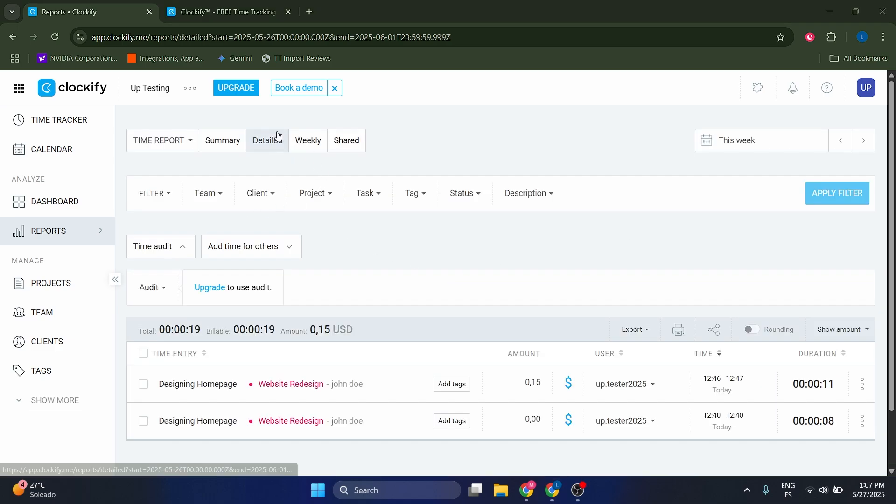
pyautogui.scroll(-2, 546, 319)
pyautogui.scroll(1, 530, 376)
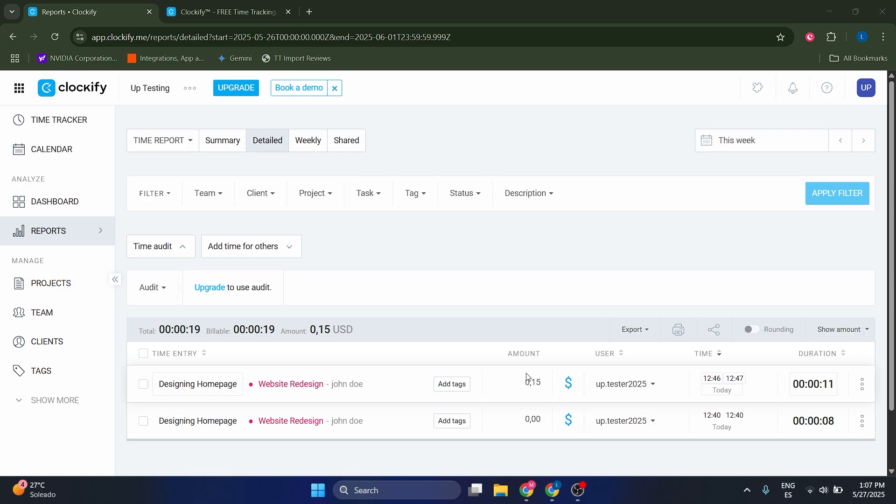
pyautogui.scroll(-1, 531, 364)
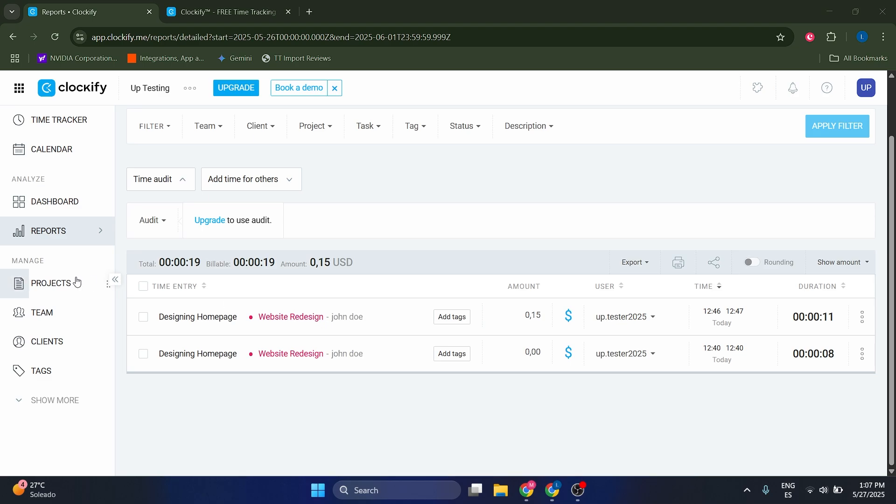
pyautogui.scroll(2, 498, 256)
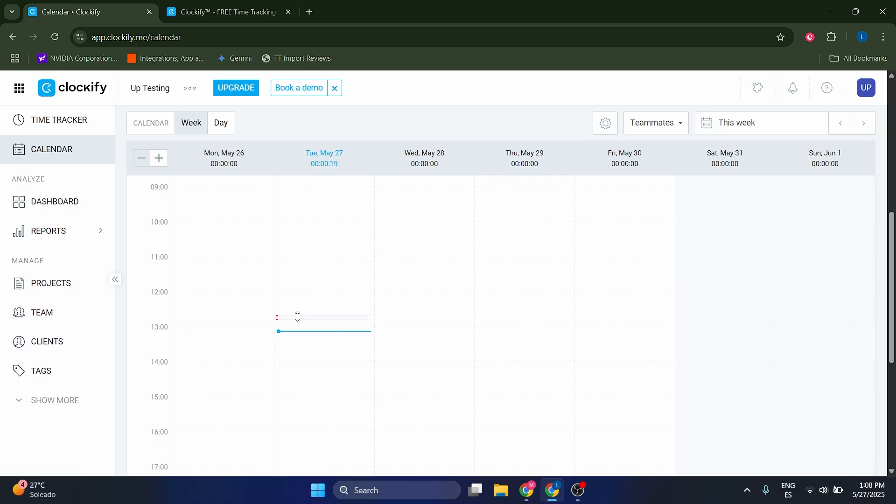
# Lengthen the two Designing Homepage entries on Tue, May 27 in the weekly calendar to 5 and 2 minutes
pyautogui.moveTo(297, 317); pyautogui.dragTo(299, 302)
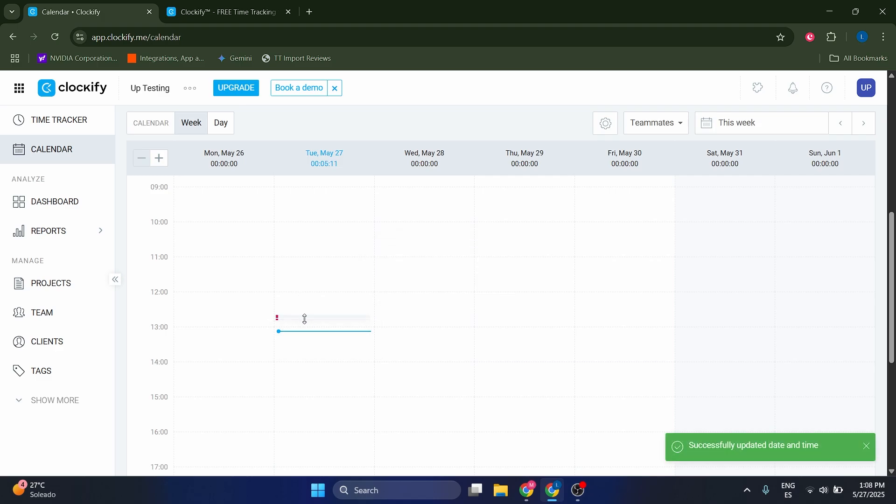
pyautogui.moveTo(305, 318); pyautogui.dragTo(306, 334)
pyautogui.scroll(1, 307, 341)
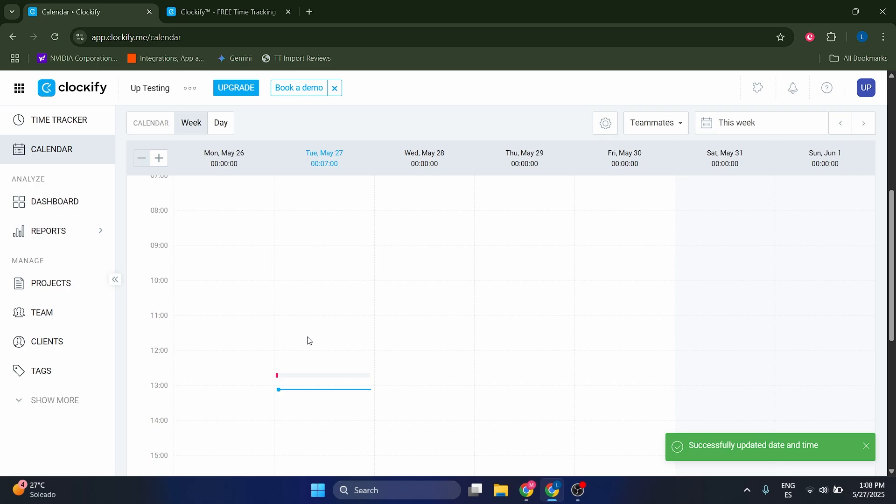
# Switch the calendar to Day view and extend the later Designing Homepage entry to start at 11:45 and last 01:02:00
pyautogui.scroll(-3, 309, 340)
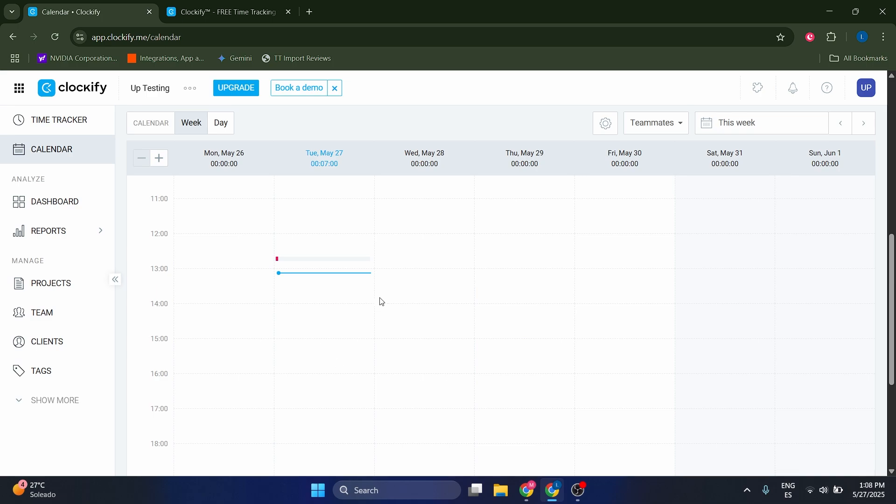
pyautogui.scroll(3, 420, 224)
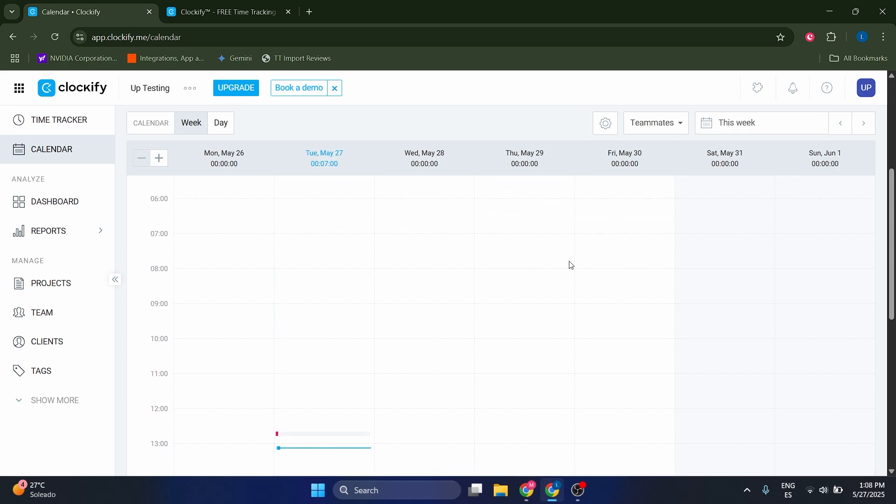
pyautogui.click(221, 122)
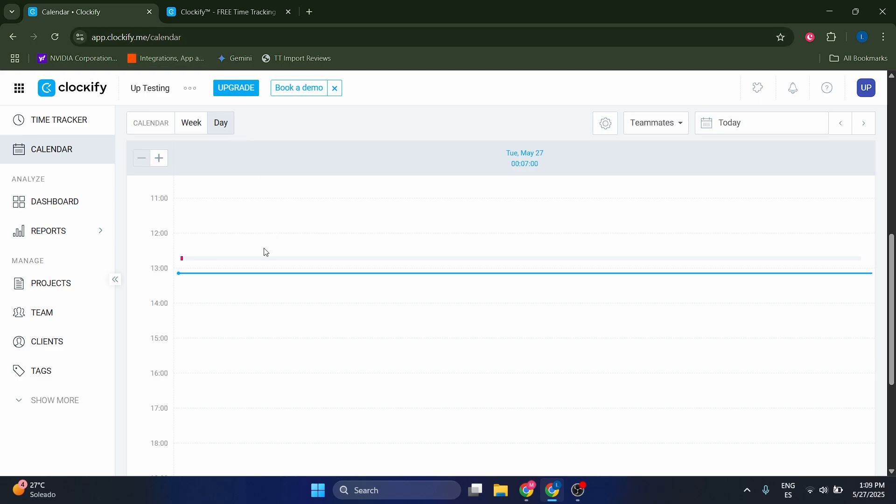
pyautogui.moveTo(270, 258); pyautogui.dragTo(270, 230)
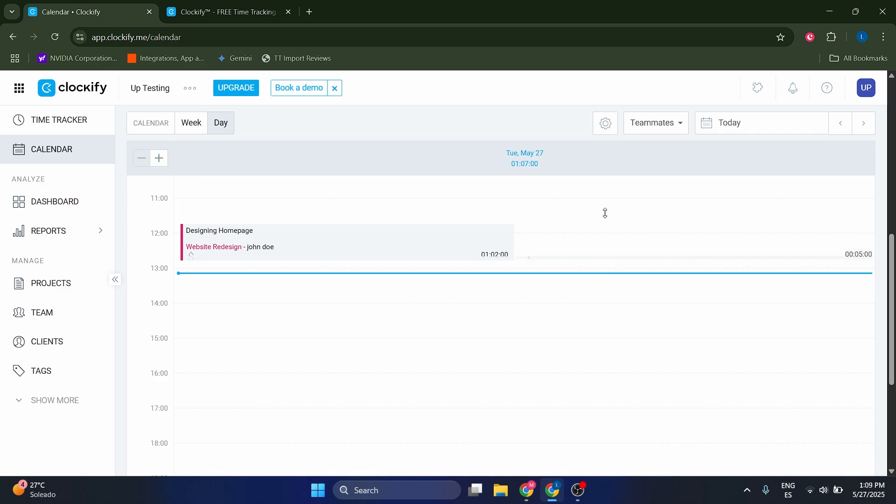
# Review the details of the 12:40–12:45 Designing Homepage entry and close it without changes
pyautogui.click(607, 257)
pyautogui.click(603, 141)
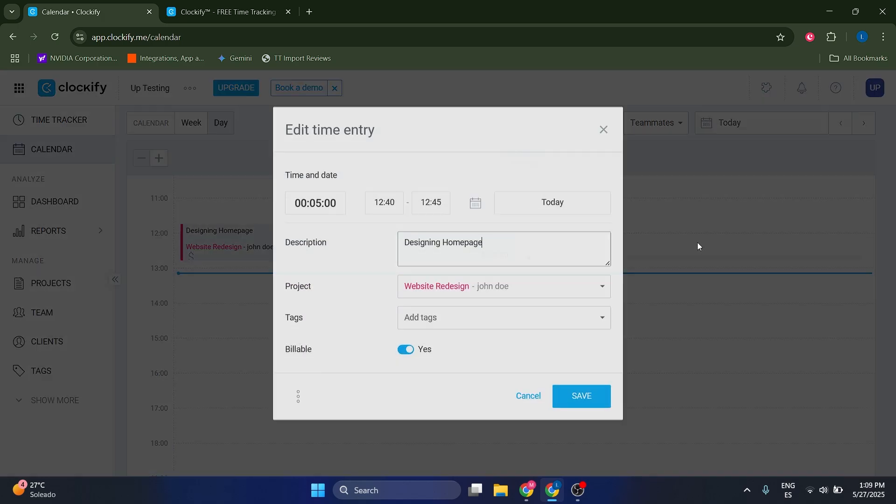
pyautogui.click(697, 242)
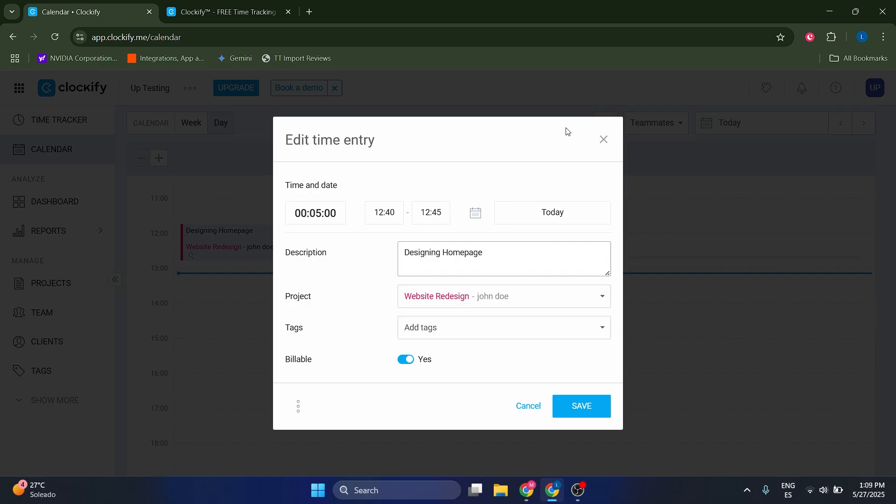
pyautogui.click(604, 140)
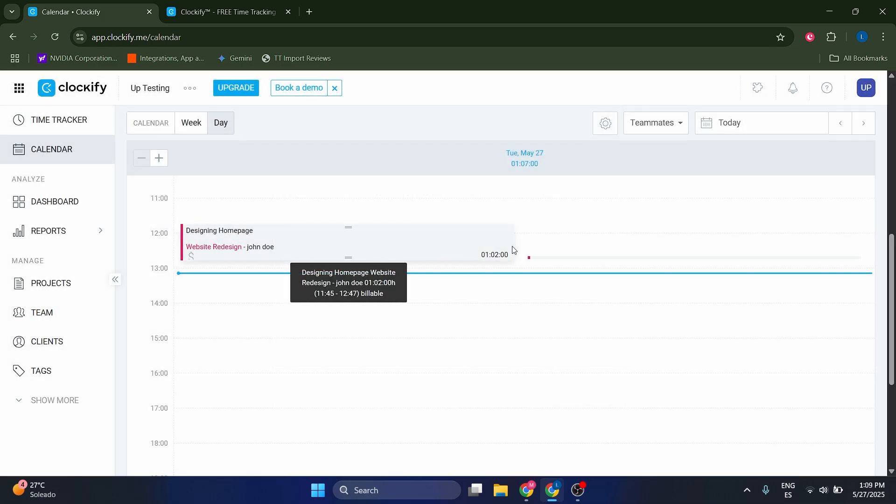
# Return the calendar to Week view and review the options for adding a 14:30–15:30 time entry on Tuesday
pyautogui.click(185, 125)
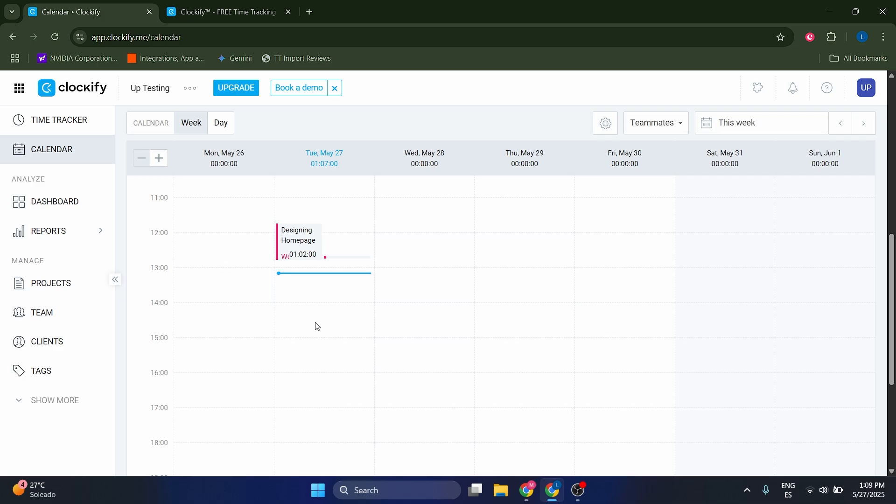
pyautogui.click(299, 325)
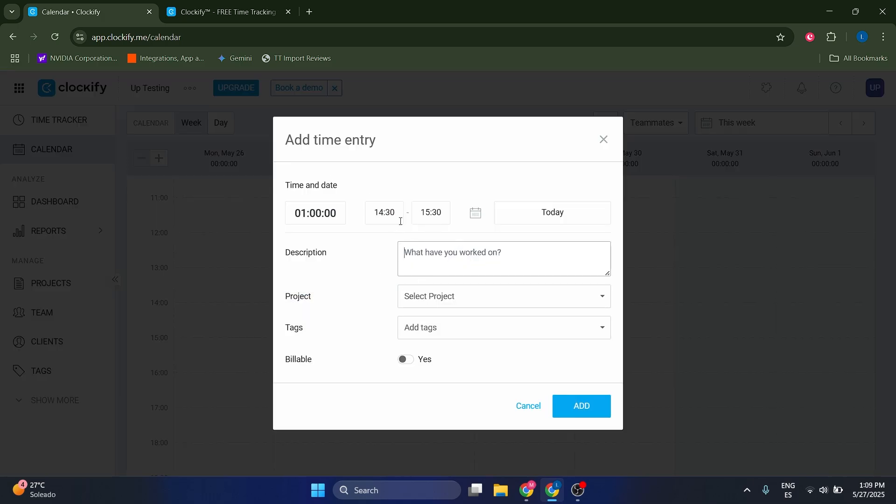
pyautogui.click(462, 307)
pyautogui.click(385, 290)
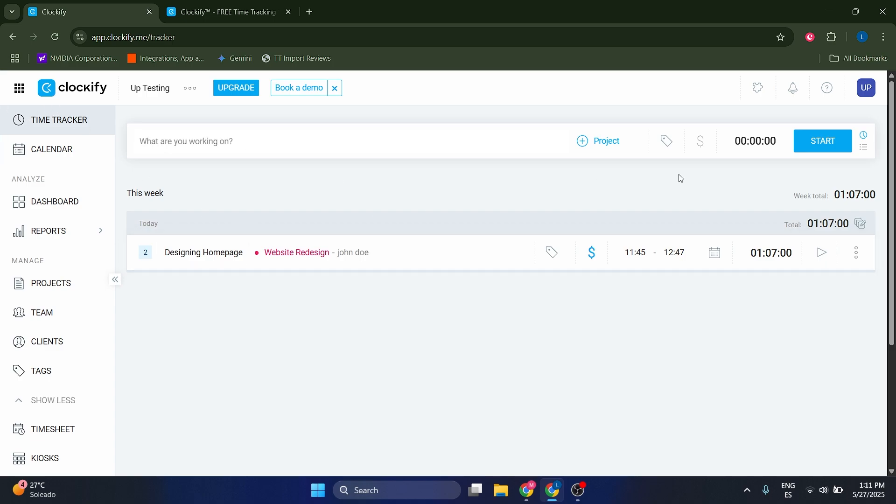
# Examine the additional features in the expanded sidebar and the week's entries in the time tracker
pyautogui.scroll(-1, 856, 175)
pyautogui.scroll(1, 653, 207)
pyautogui.scroll(-3, 83, 393)
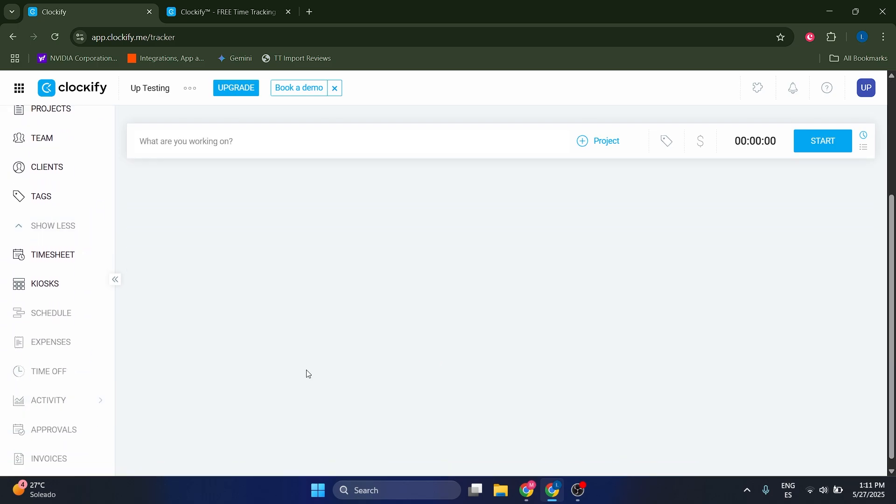
pyautogui.scroll(4, 354, 344)
pyautogui.scroll(-2, 391, 337)
pyautogui.scroll(2, 391, 337)
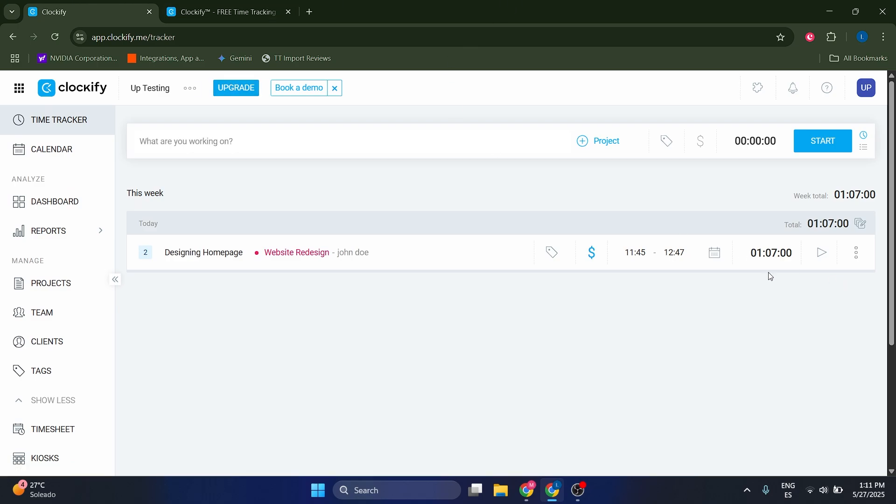
pyautogui.scroll(-3, 672, 288)
pyautogui.scroll(2, 663, 306)
pyautogui.scroll(2, 662, 322)
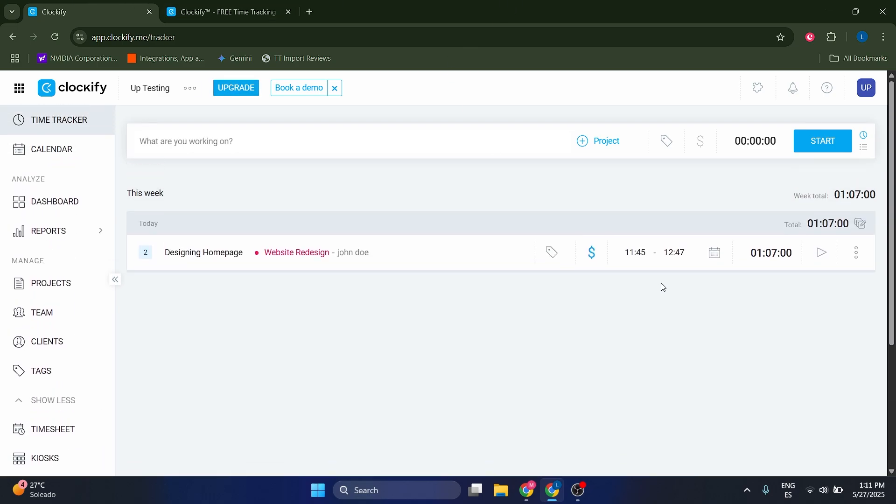